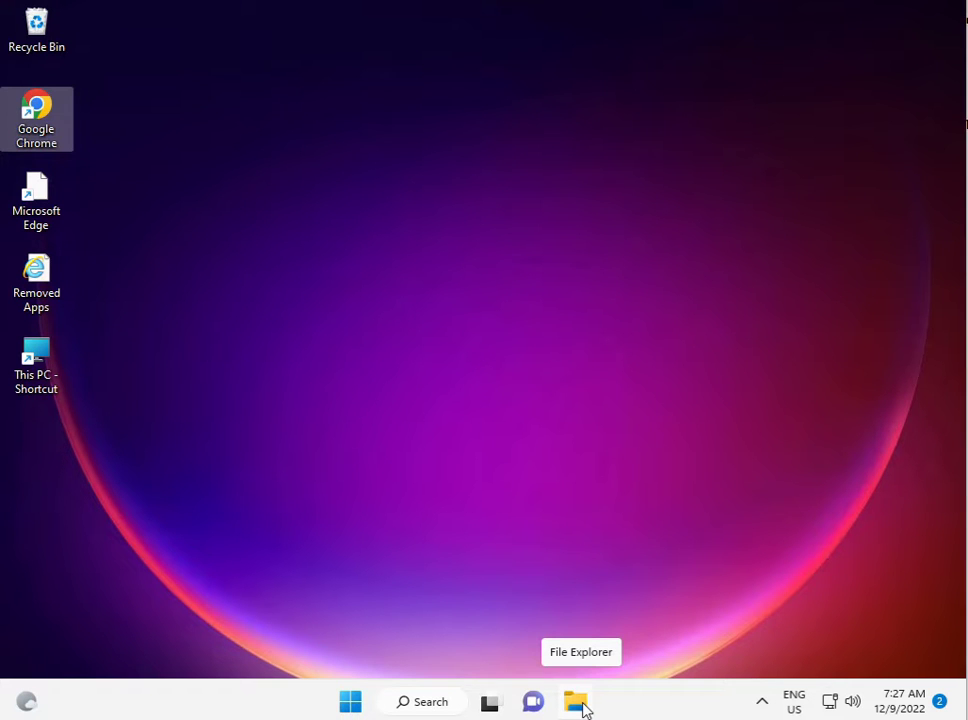
- Examine This PC's device list in the Device Manager of Computer Management, and close Computer Management and File Explorer
click(577, 704)
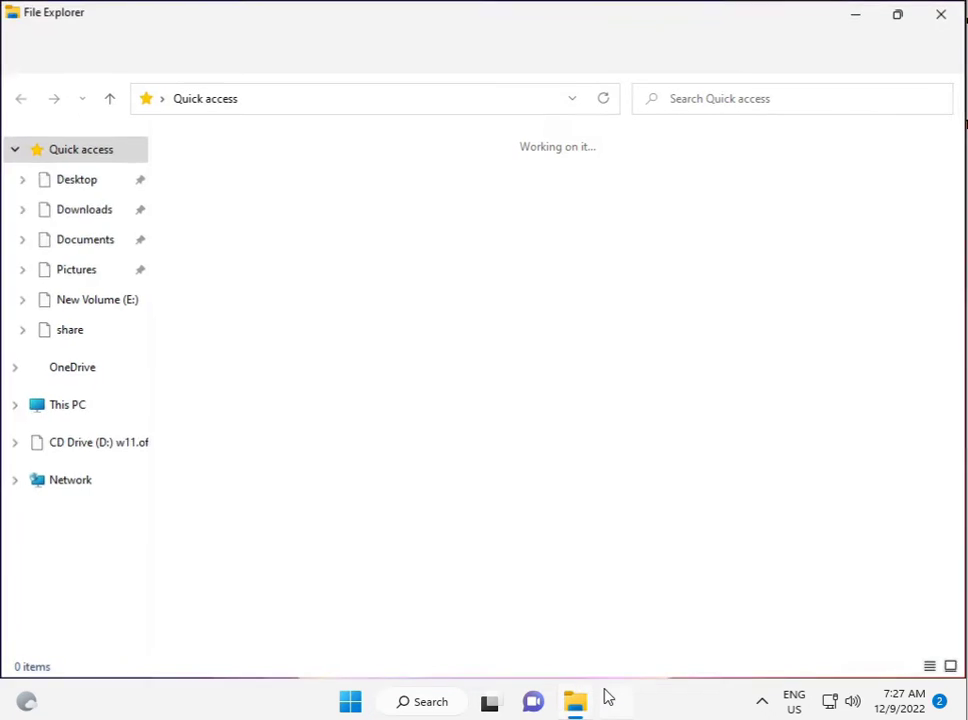
right_click(103, 412)
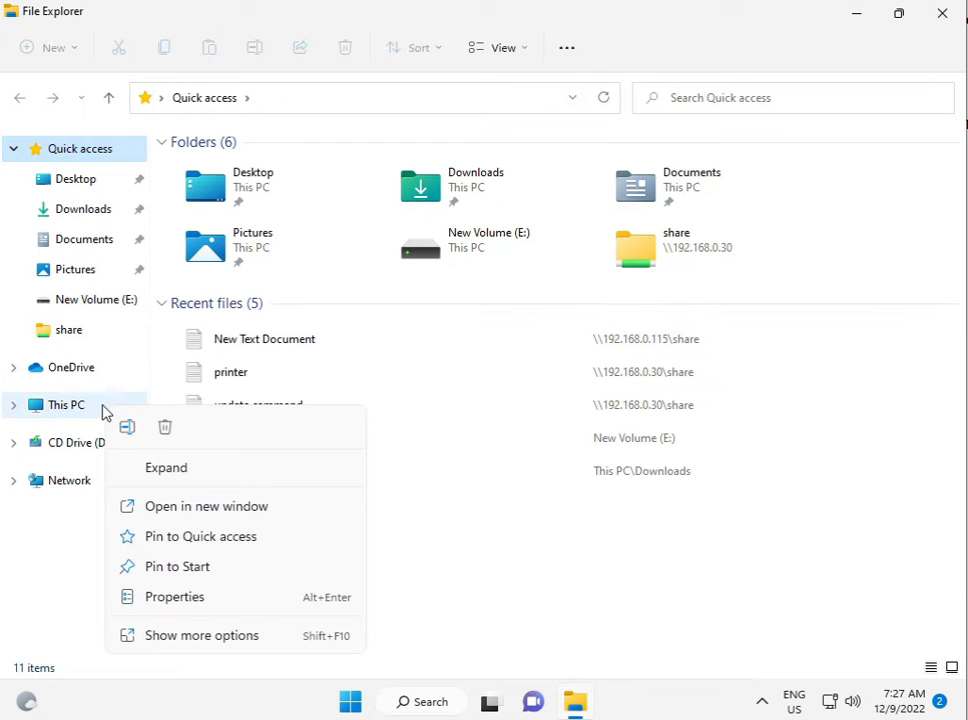
click(201, 640)
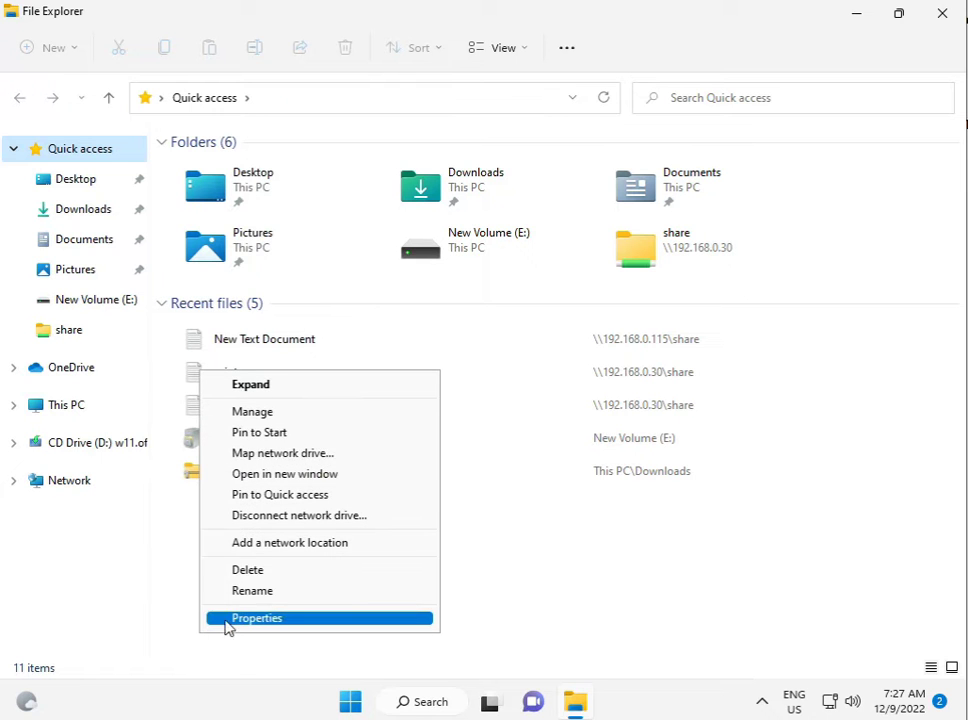
click(255, 412)
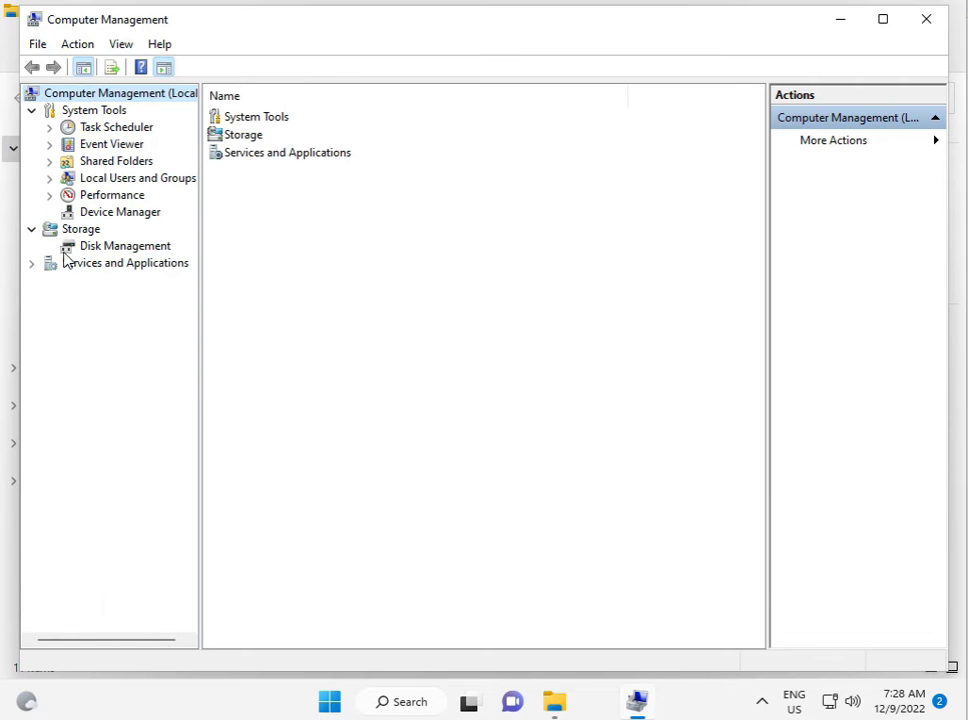
click(102, 214)
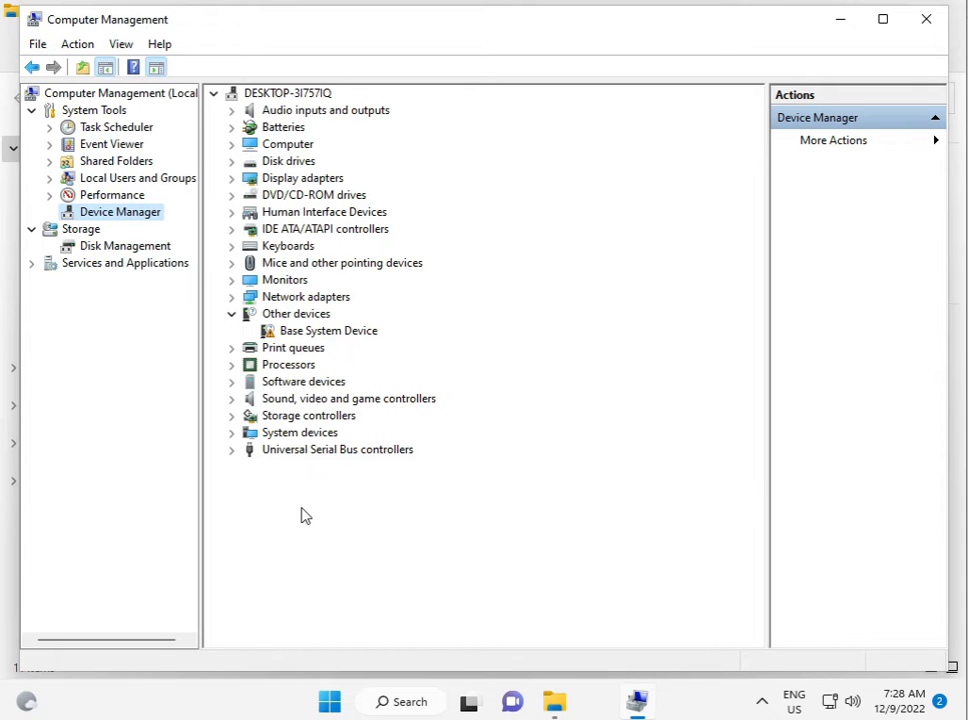
click(938, 22)
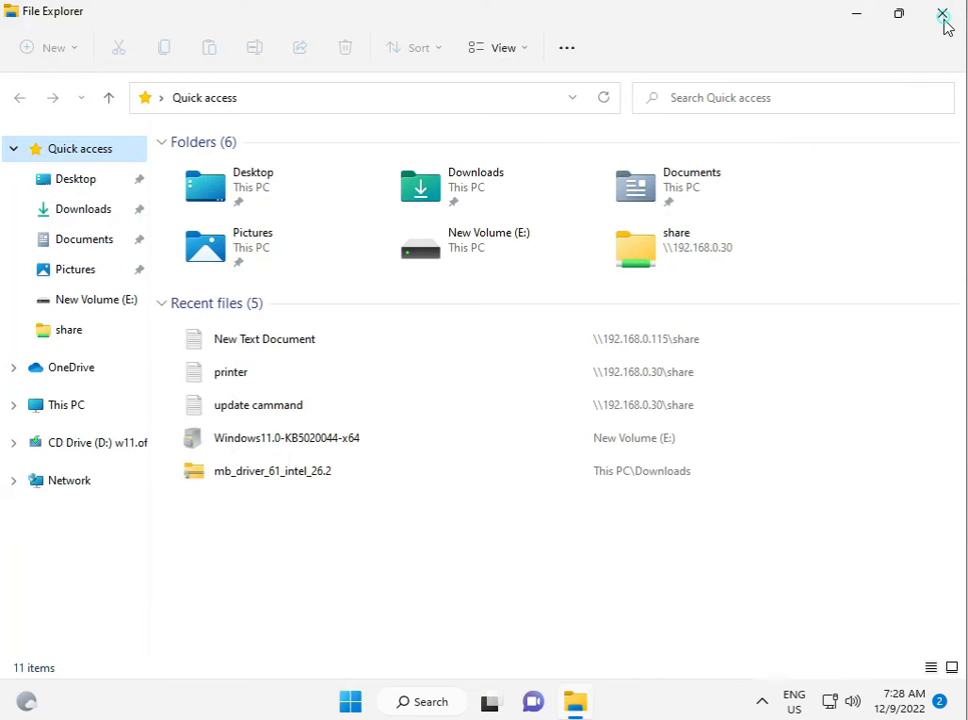
click(943, 16)
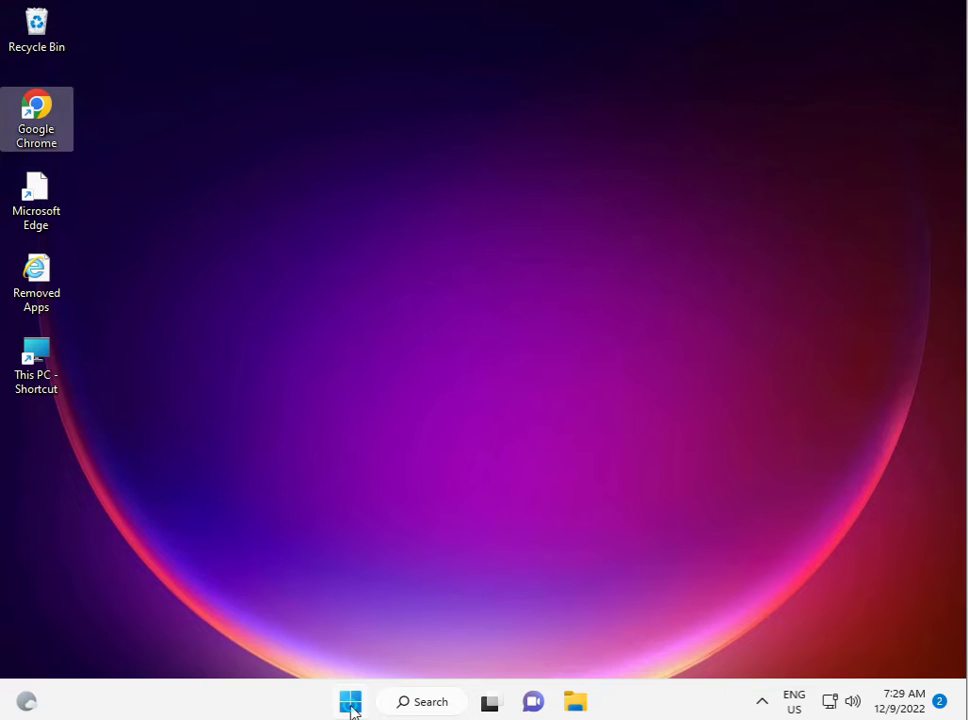
- Search for "rege" and open the Registry Editor
click(350, 705)
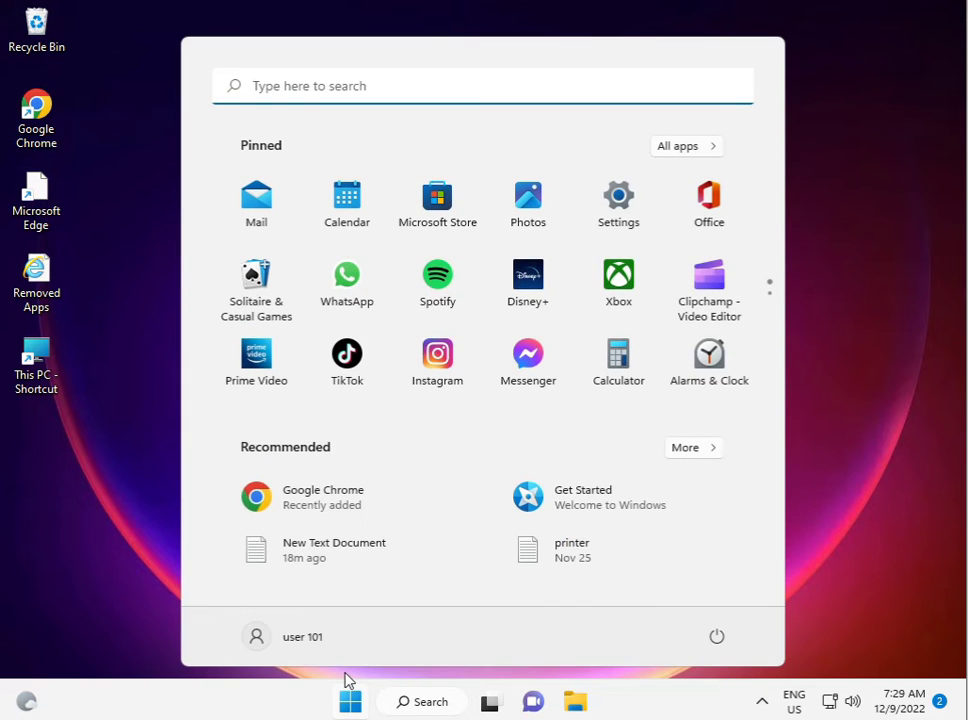
text(rege)
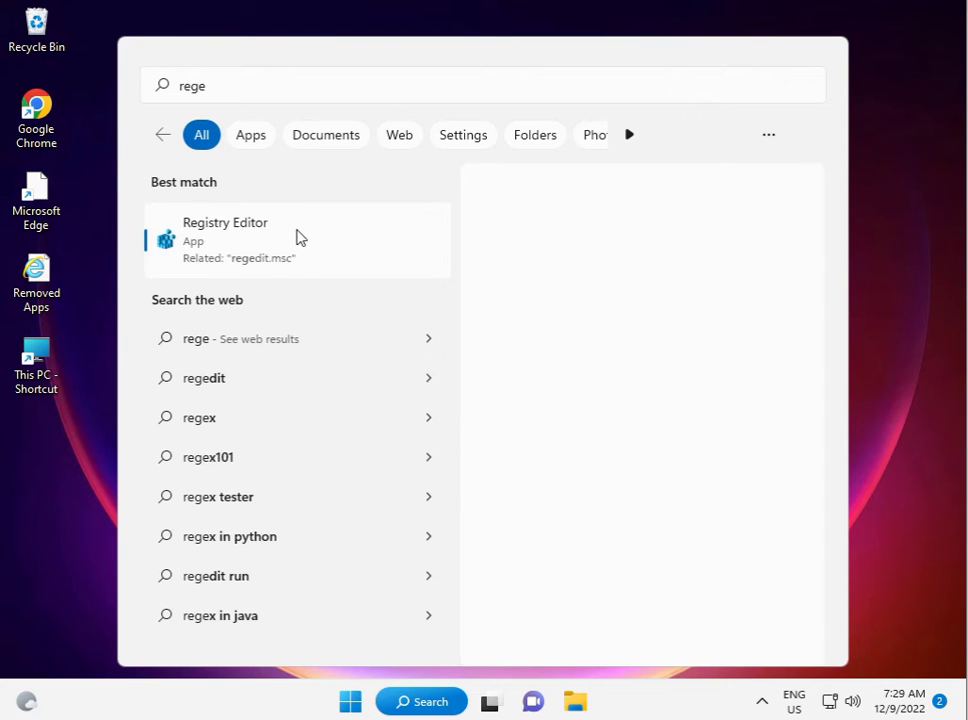
right_click(296, 237)
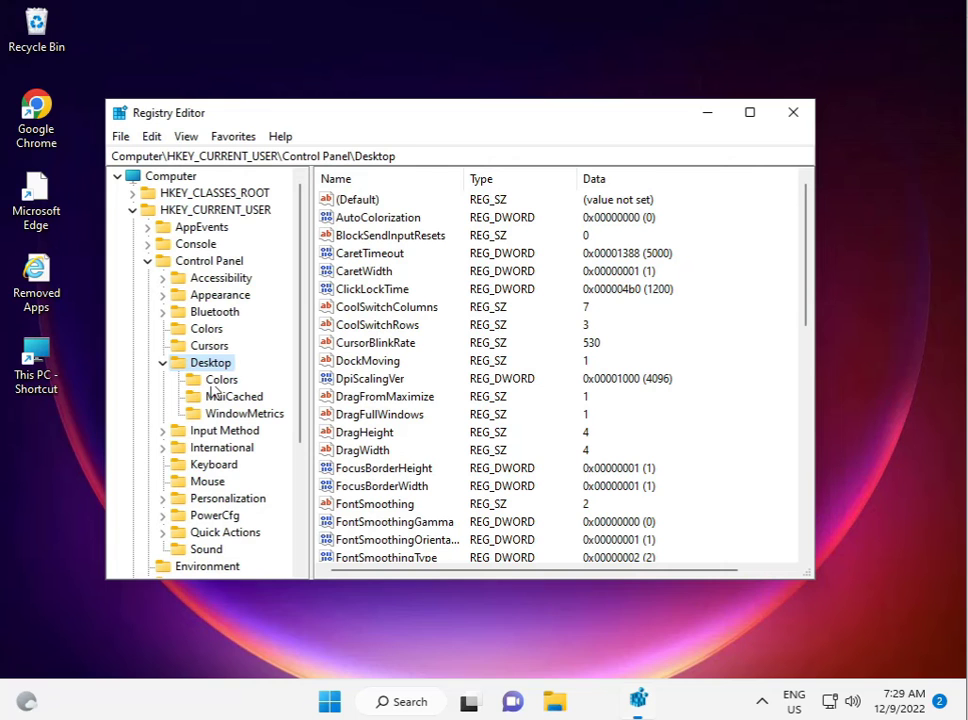
- Collapse HKEY_CURRENT_USER and expand HKEY_LOCAL_MACHINE\SYSTEM\CurrentControlSet\Control\Class, widening the key tree
click(133, 211)
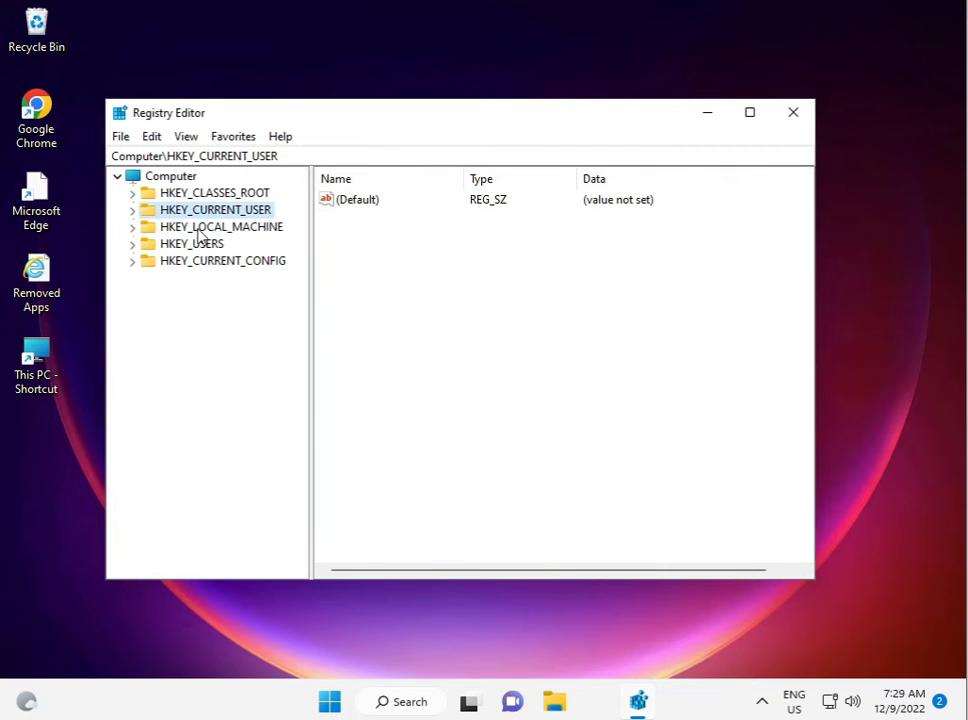
click(136, 228)
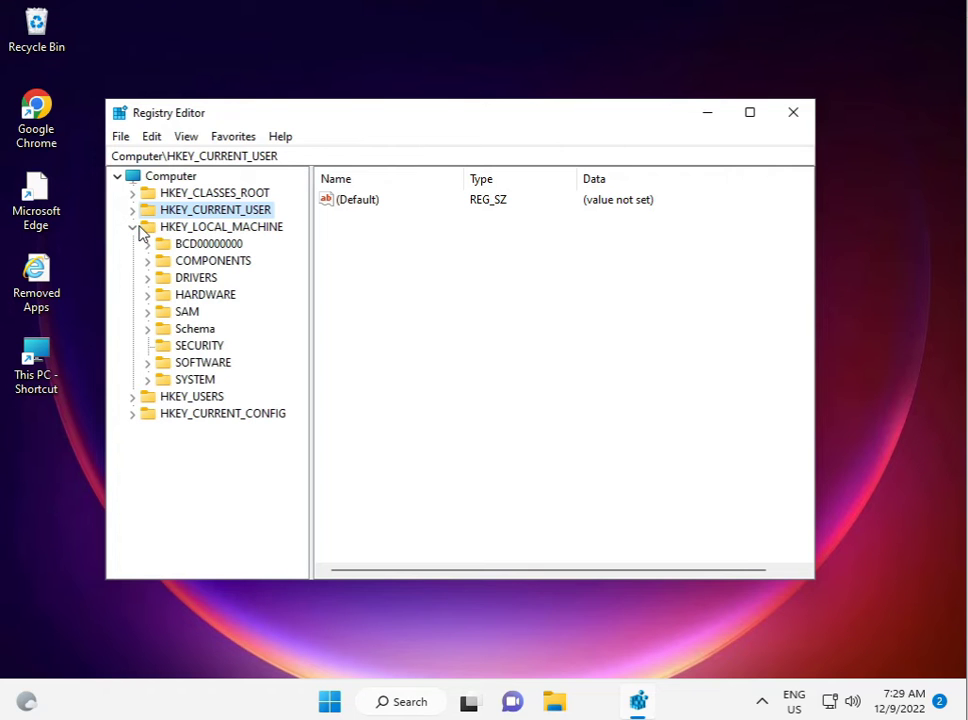
click(149, 381)
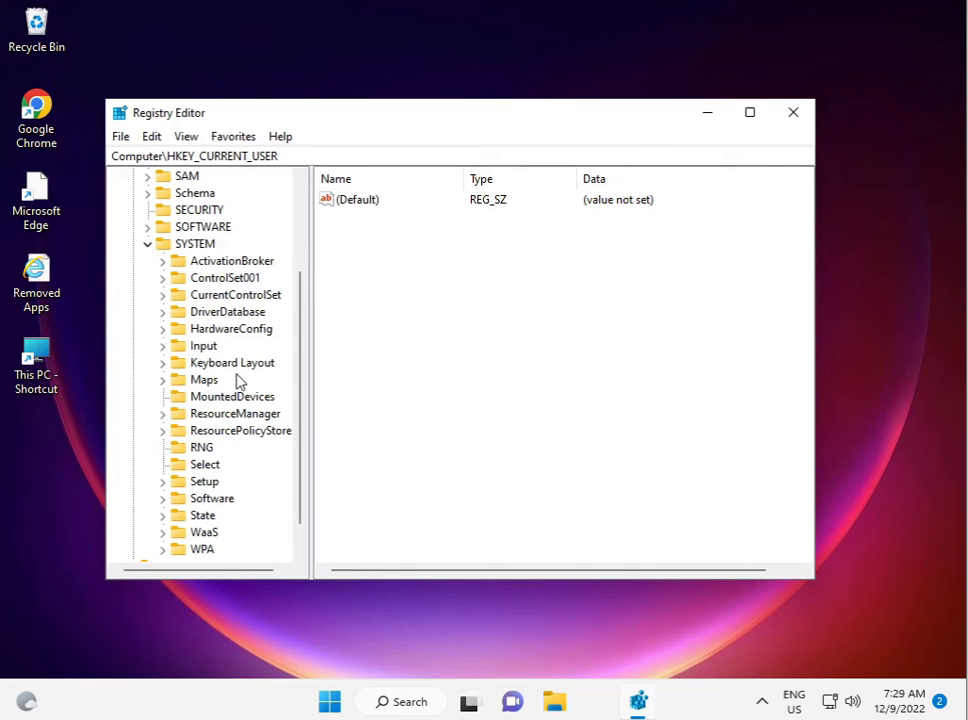
click(162, 295)
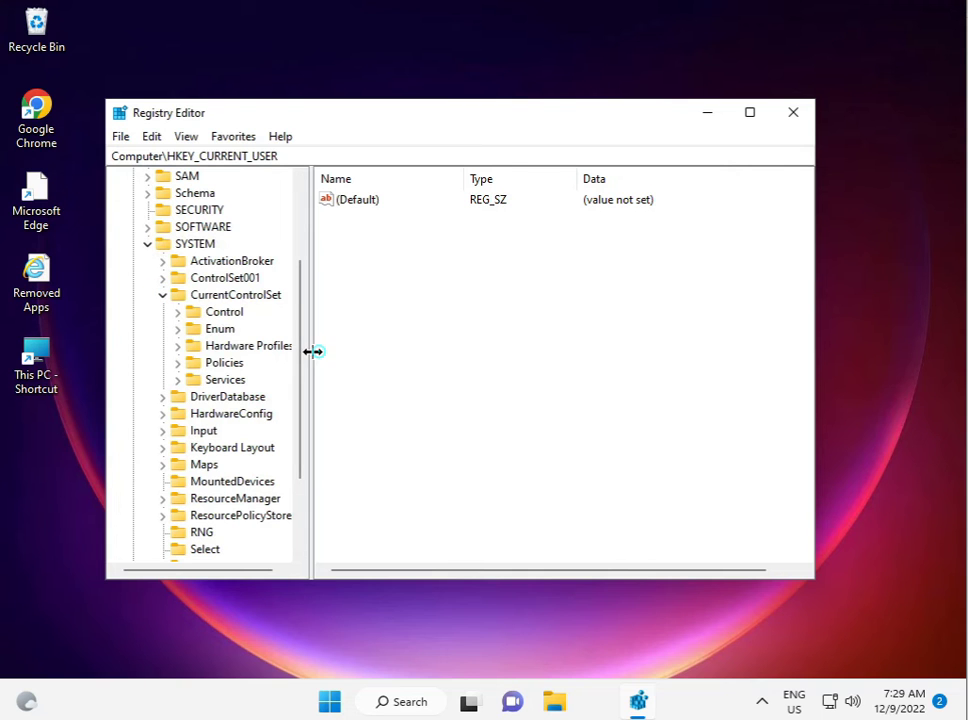
drag(315, 350, 432, 341)
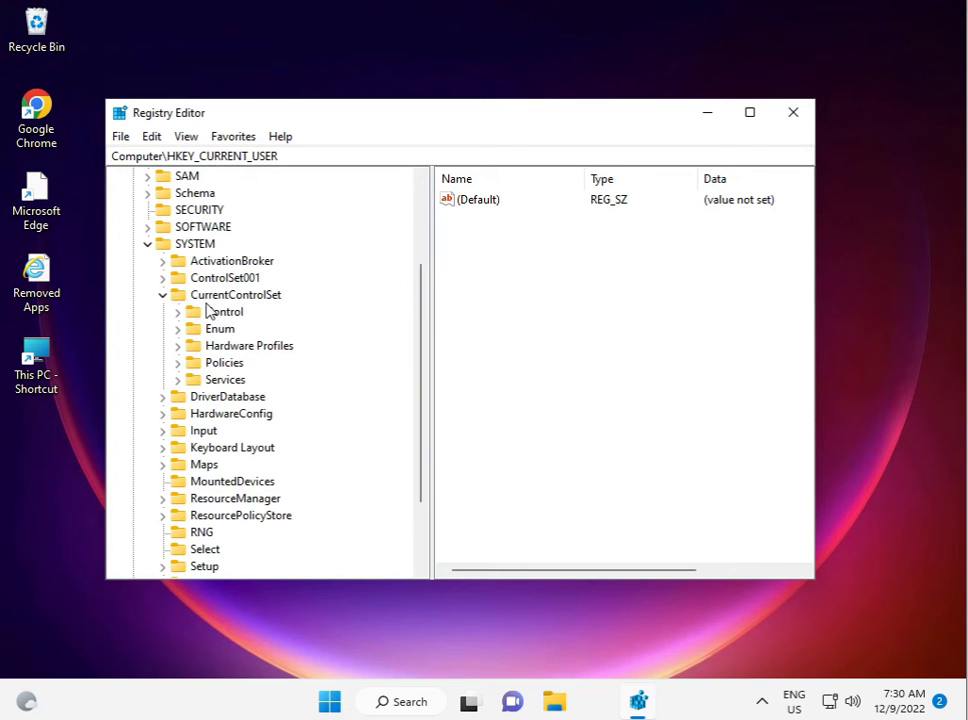
click(178, 313)
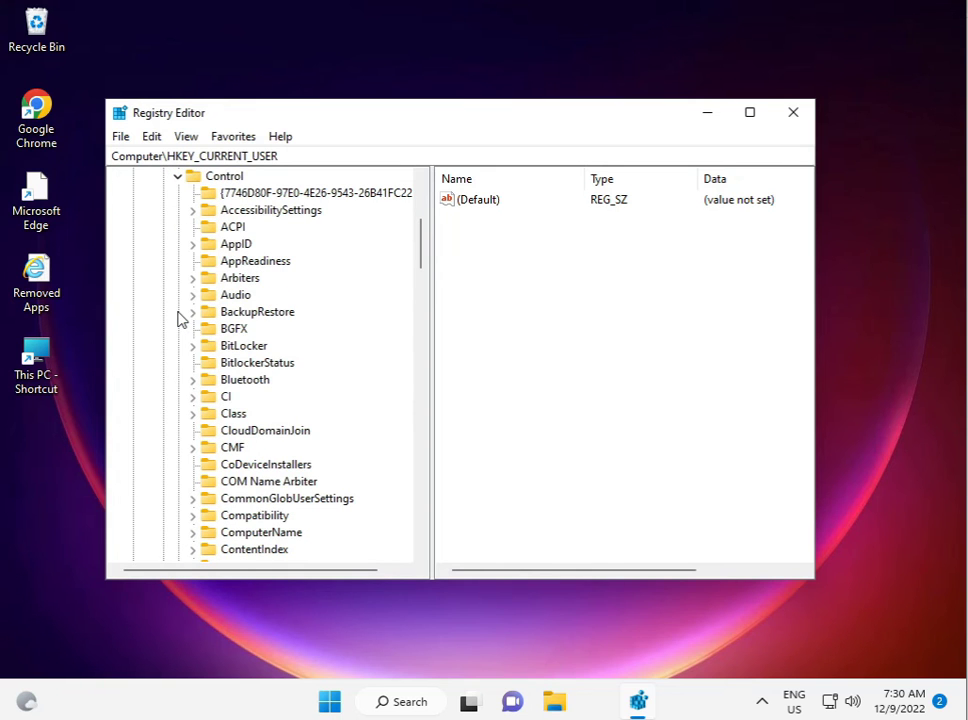
click(193, 415)
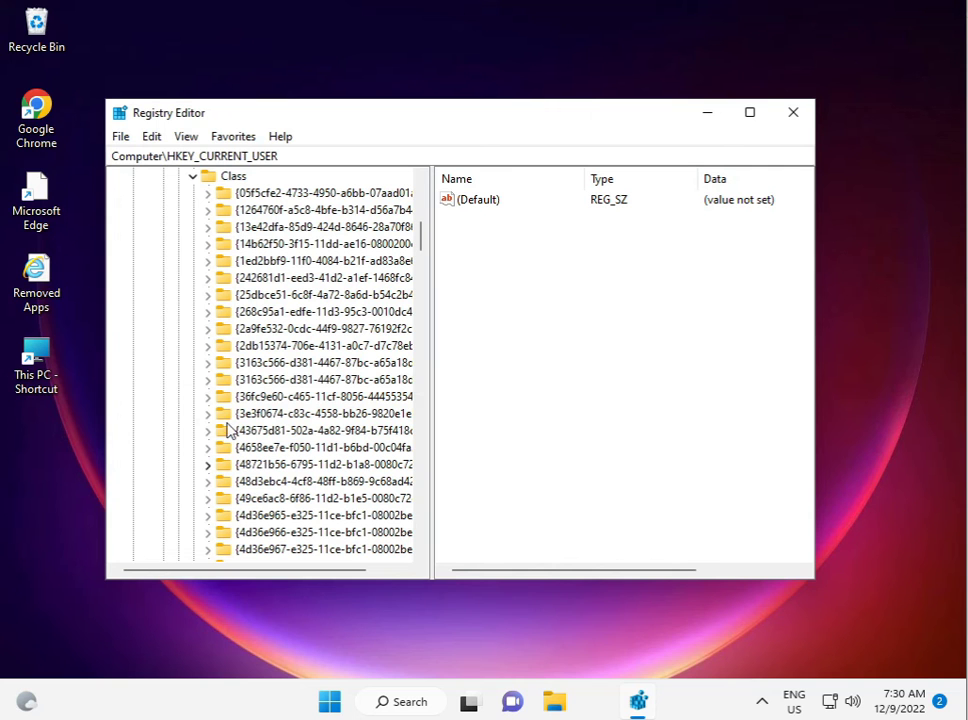
- Try to delete the Bluetooth key {e0cbf06c-cd8b-4647-bb8a-263b43f0f974} and all its subkeys under Class
scroll(250, 390, down, 3)
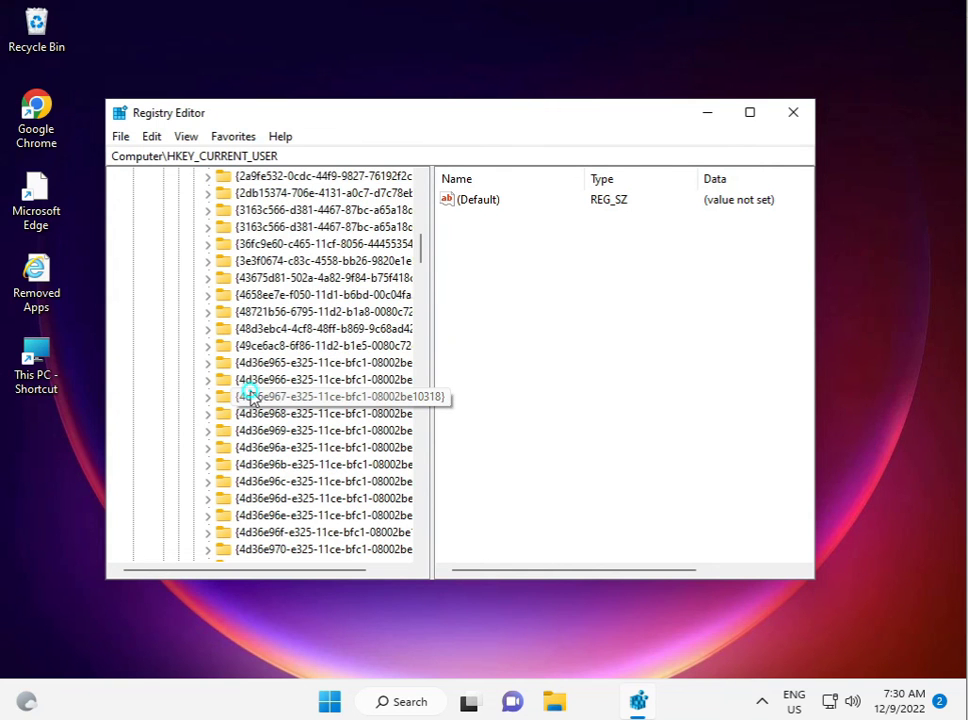
click(250, 395)
scroll(252, 396, down, 6)
scroll(252, 396, down, 10)
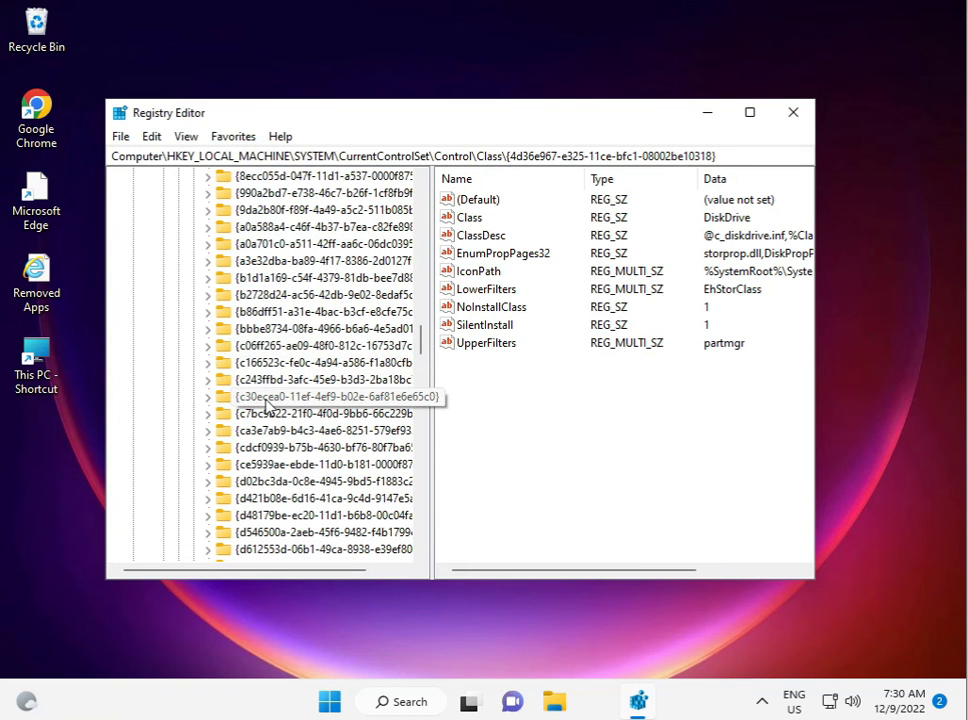
scroll(266, 392, down, 7)
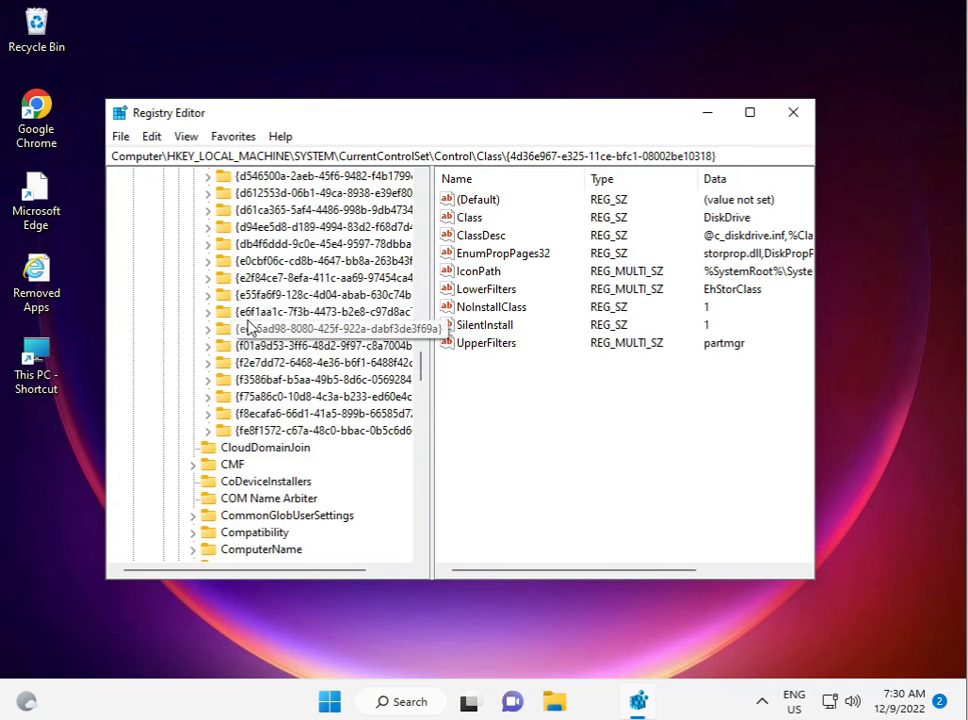
click(248, 261)
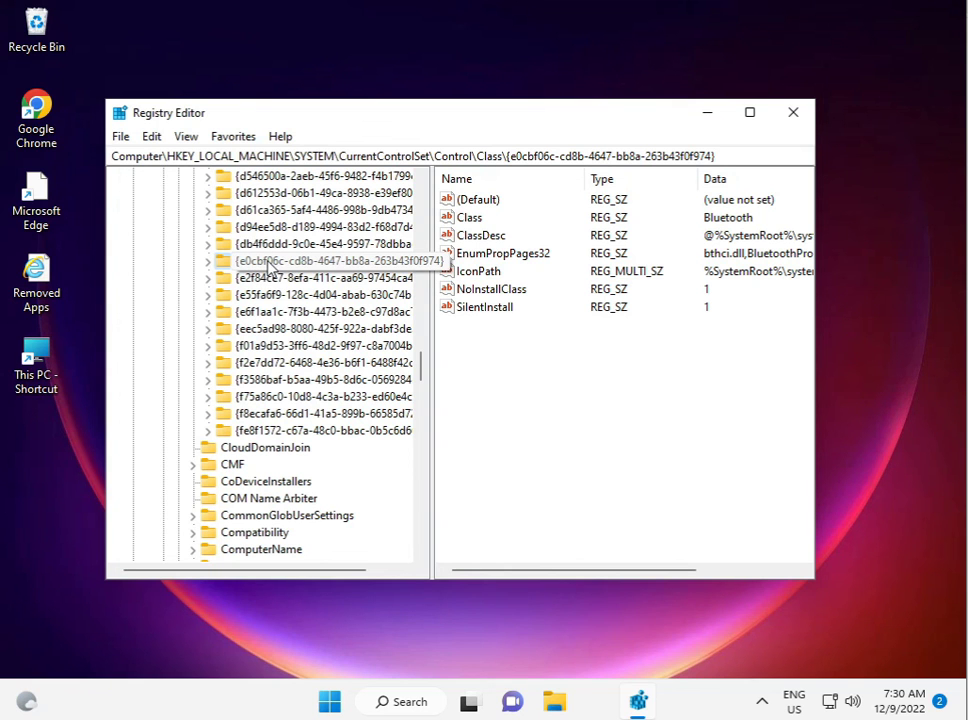
right_click(290, 263)
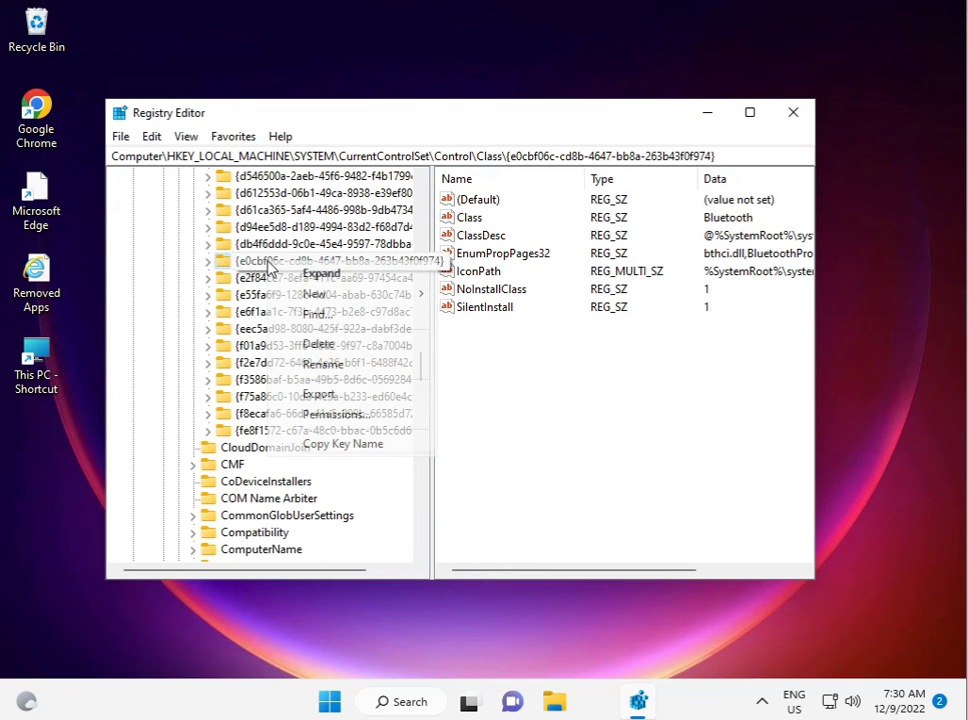
click(309, 343)
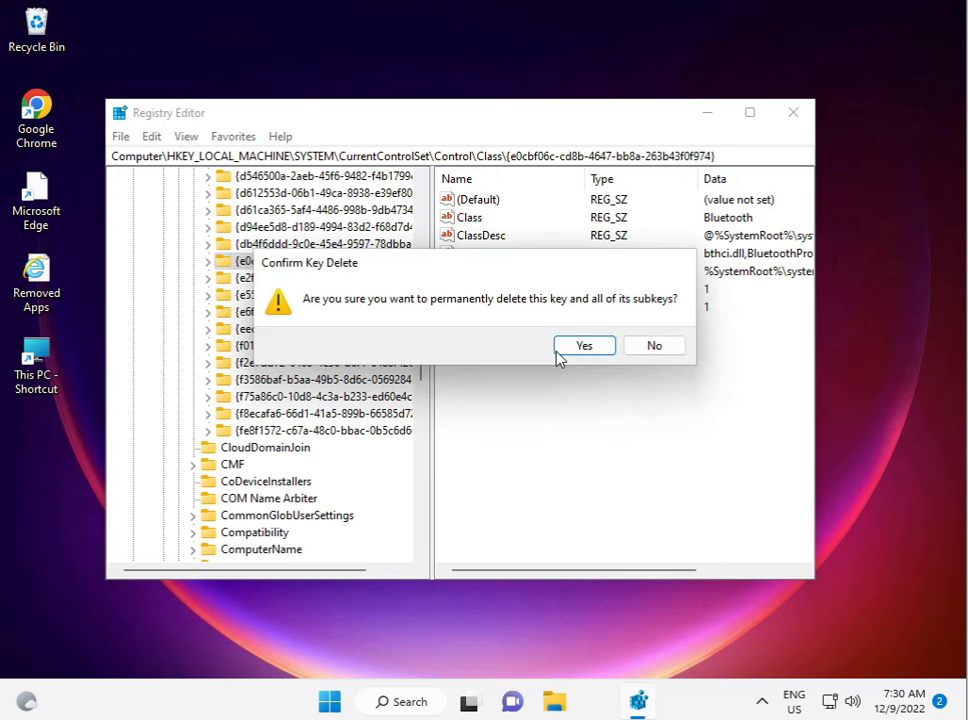
click(562, 348)
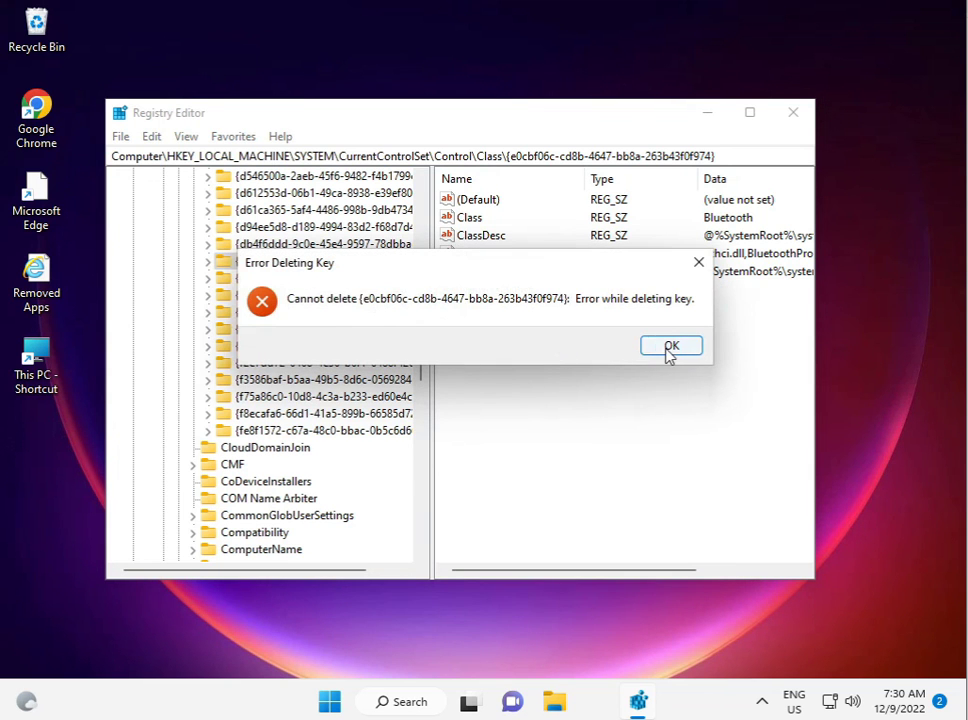
click(668, 348)
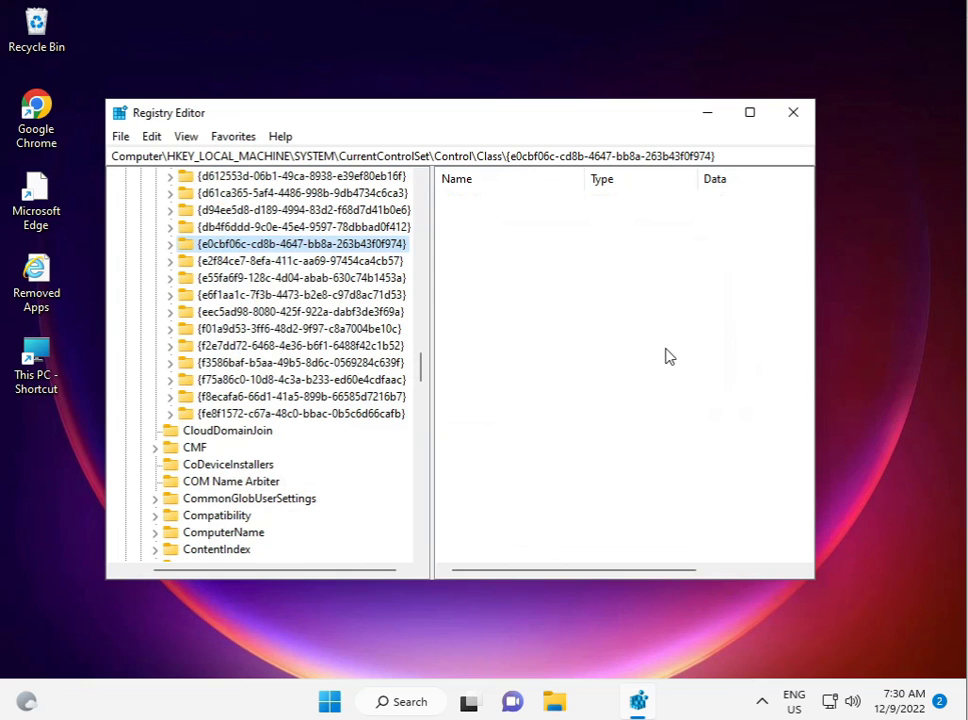
- Check the values of the {e2f84ce7-8efa-411c-aa69-97454ca4cb57} and {e0cbf06c-cd8b-4647-bb8a-263b43f0f974} keys, and close the Registry Editor
click(283, 261)
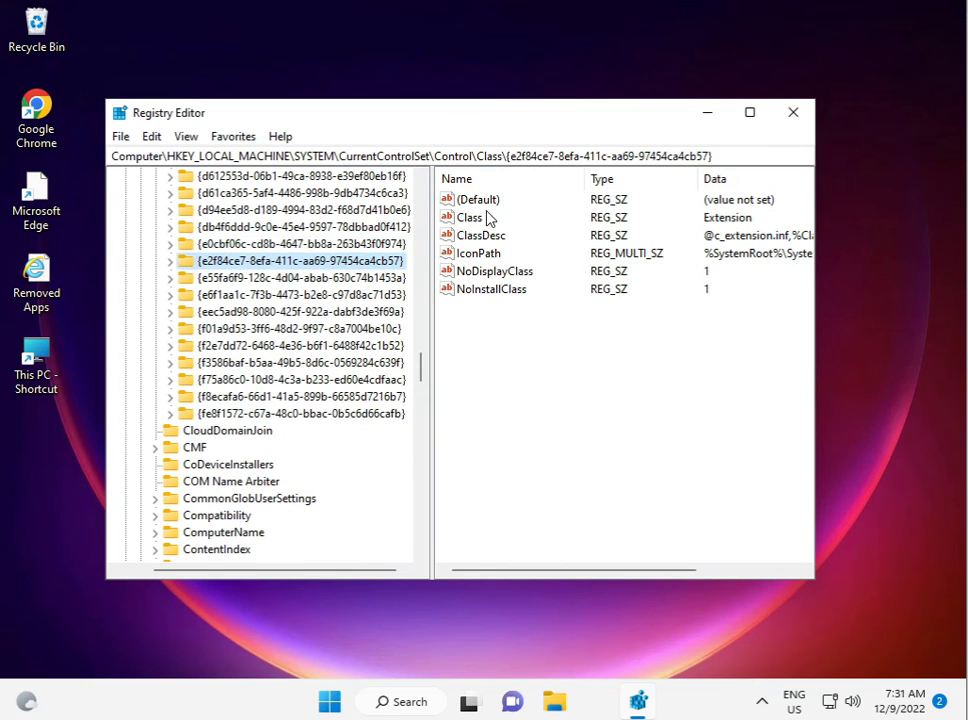
click(272, 246)
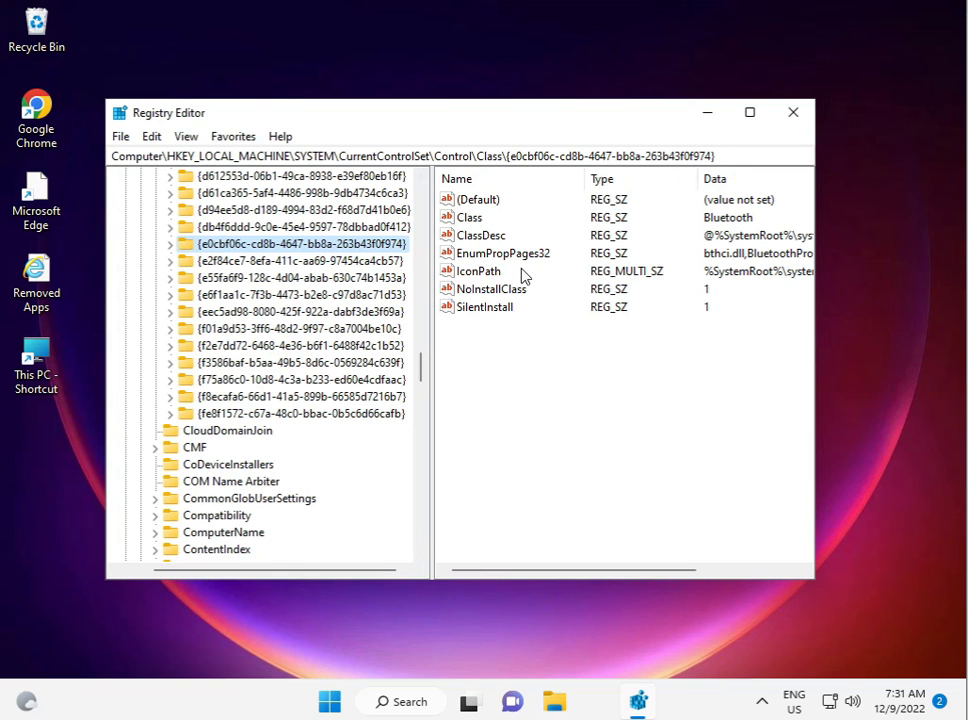
click(793, 112)
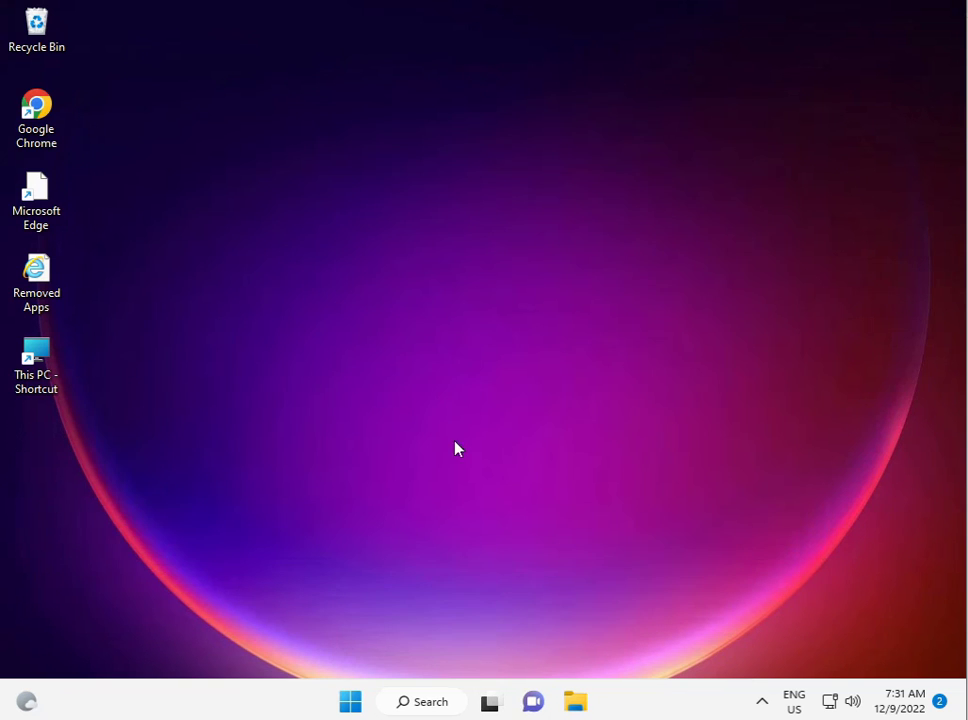